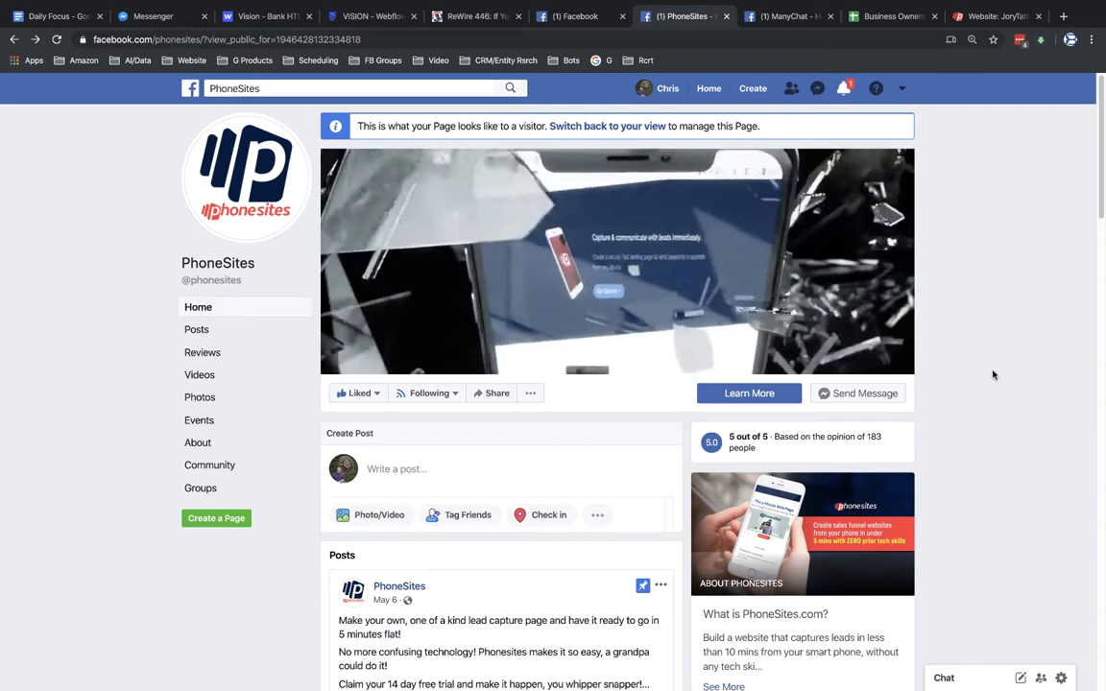
# Glance at the ManyChat page, test the PhoneSites visitor chat, then return to page management
pyautogui.click(786, 16)
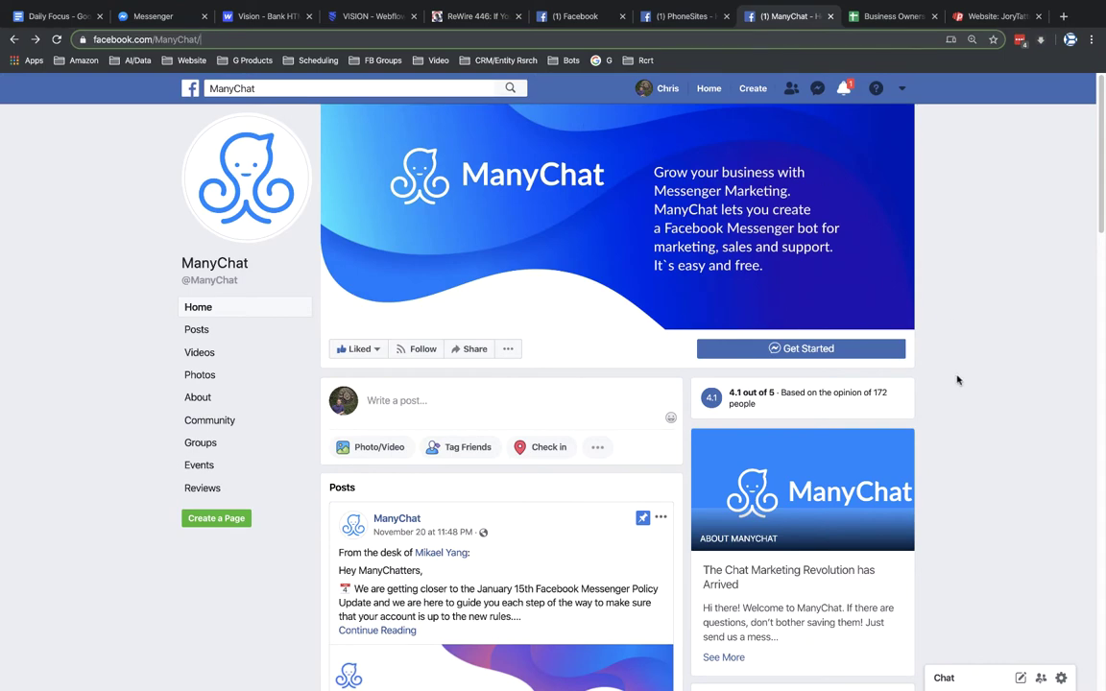
pyautogui.click(684, 16)
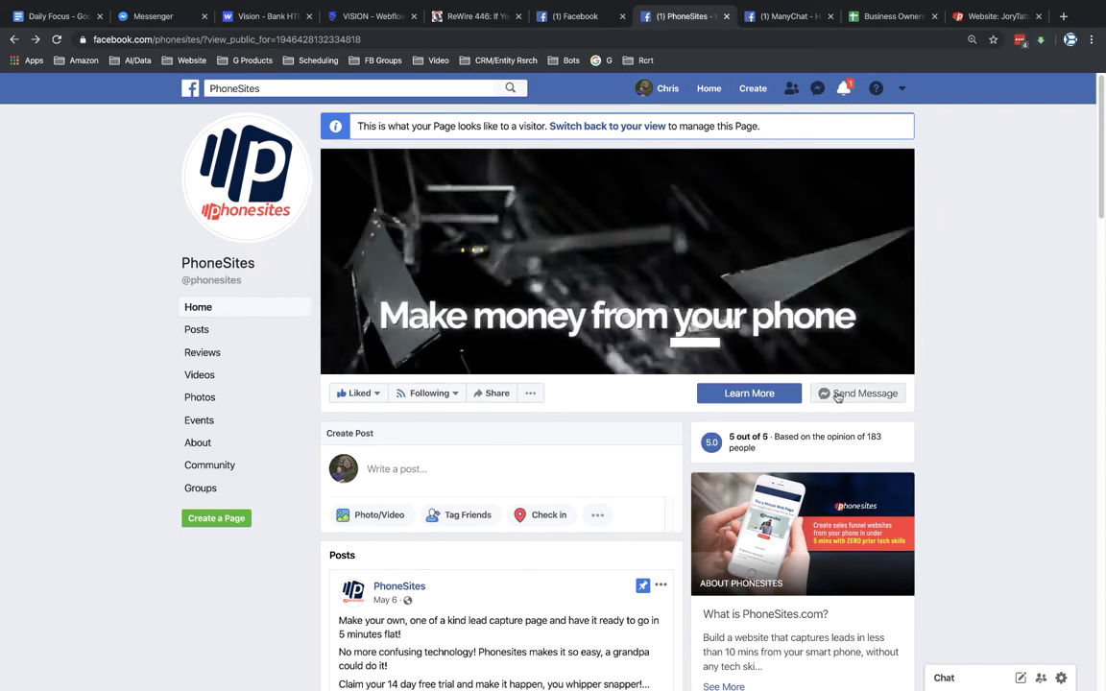
pyautogui.click(837, 397)
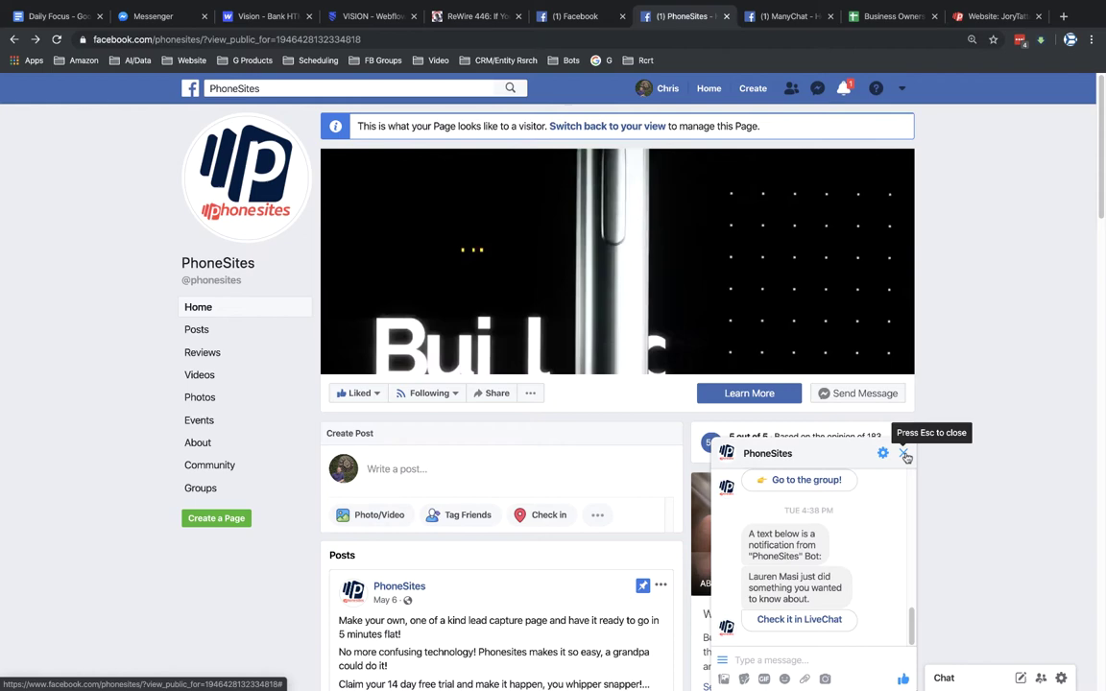
pyautogui.click(902, 453)
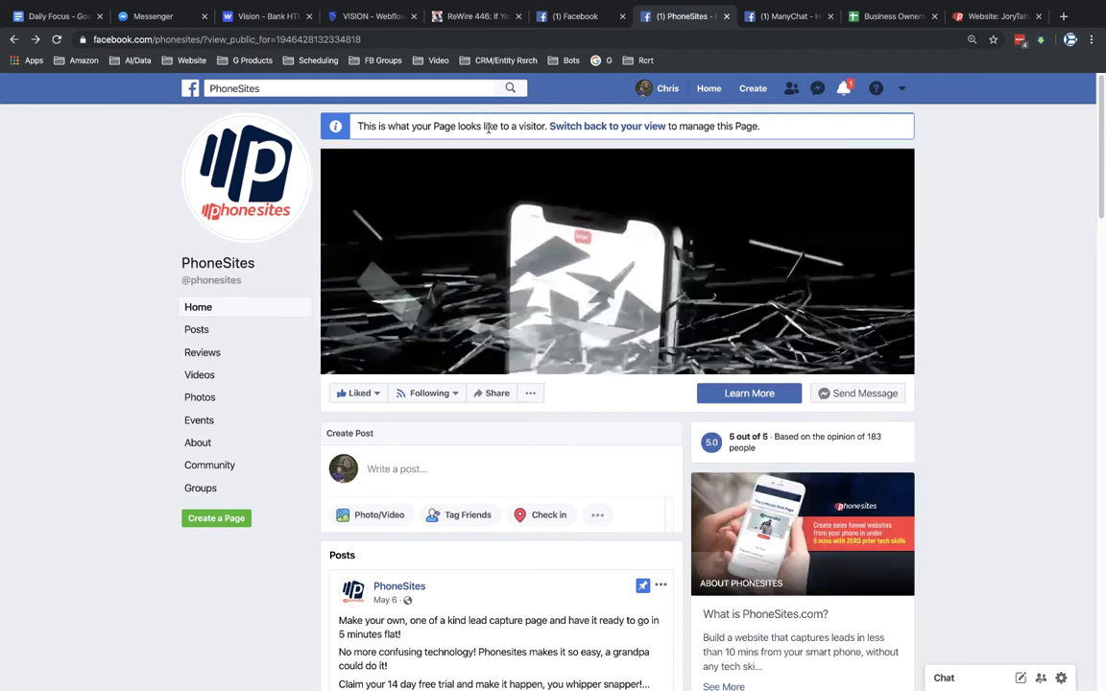
pyautogui.click(14, 39)
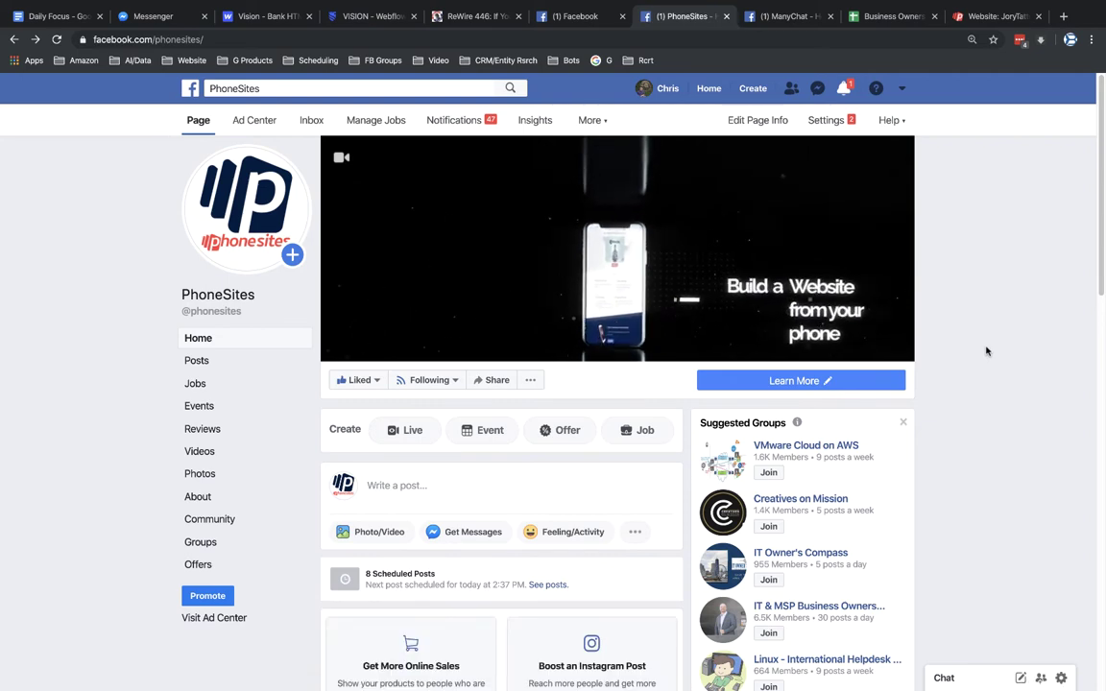
# Review the Learn More options without changes, then view the PhoneSites page as a visitor
pyautogui.click(759, 383)
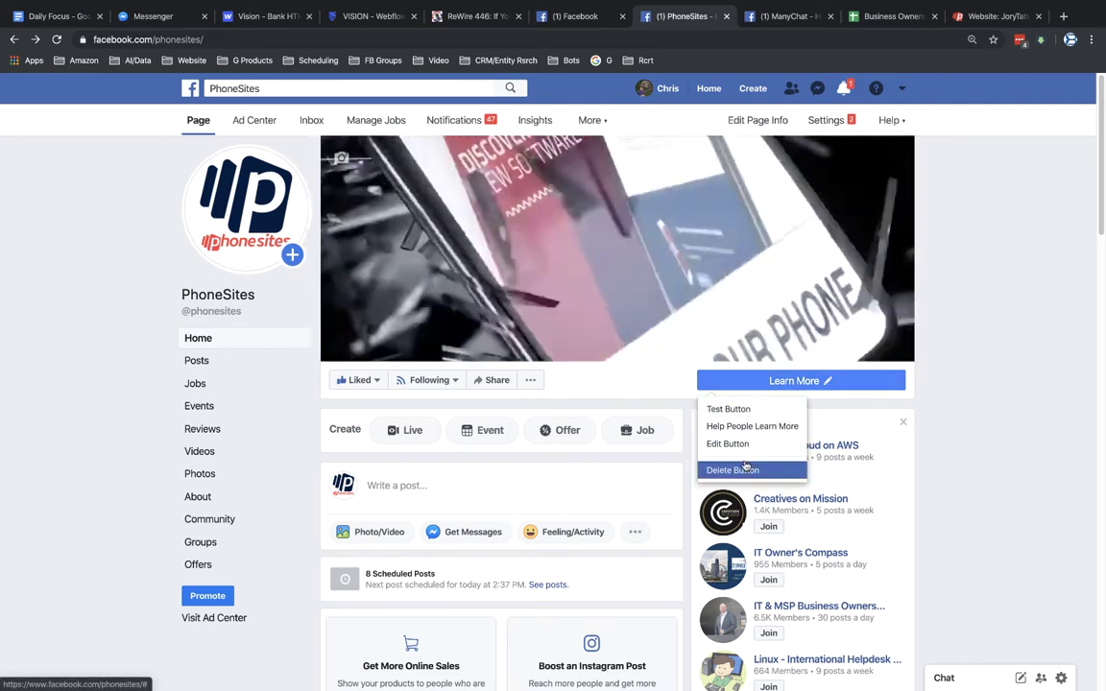
pyautogui.press('Escape')
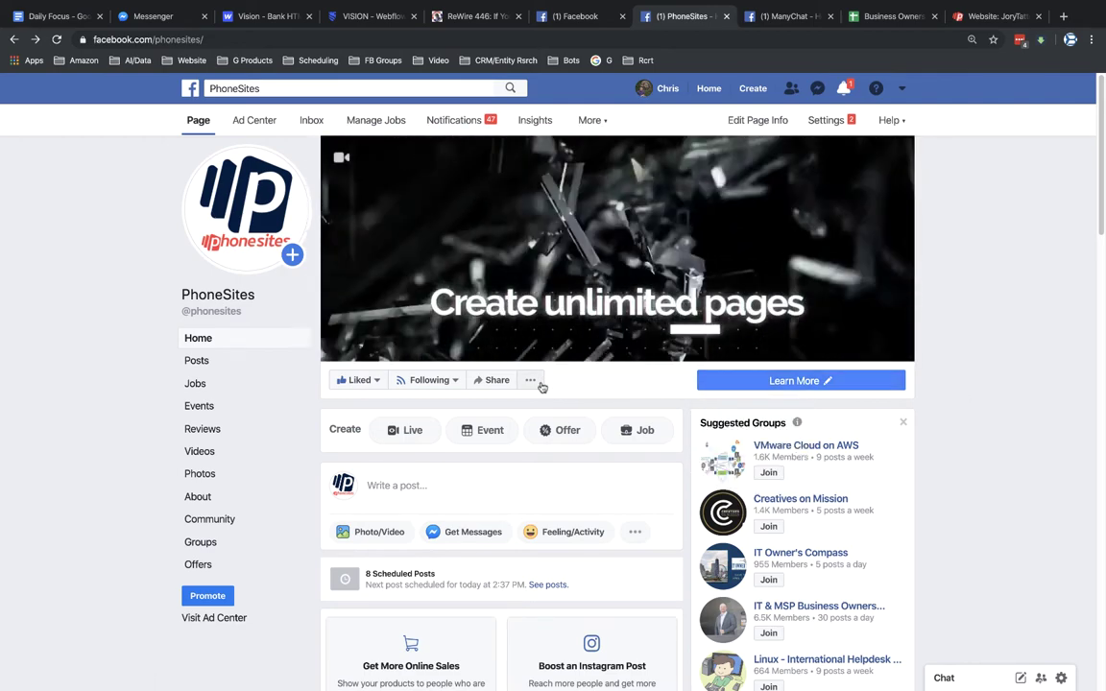
pyautogui.click(534, 382)
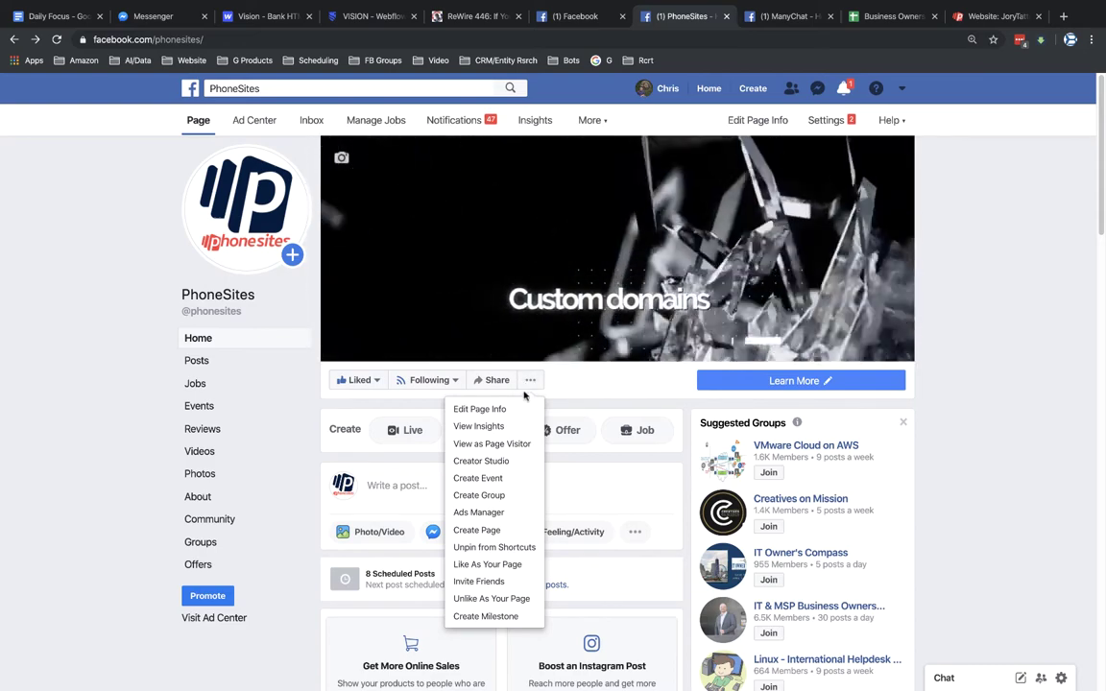
pyautogui.click(492, 445)
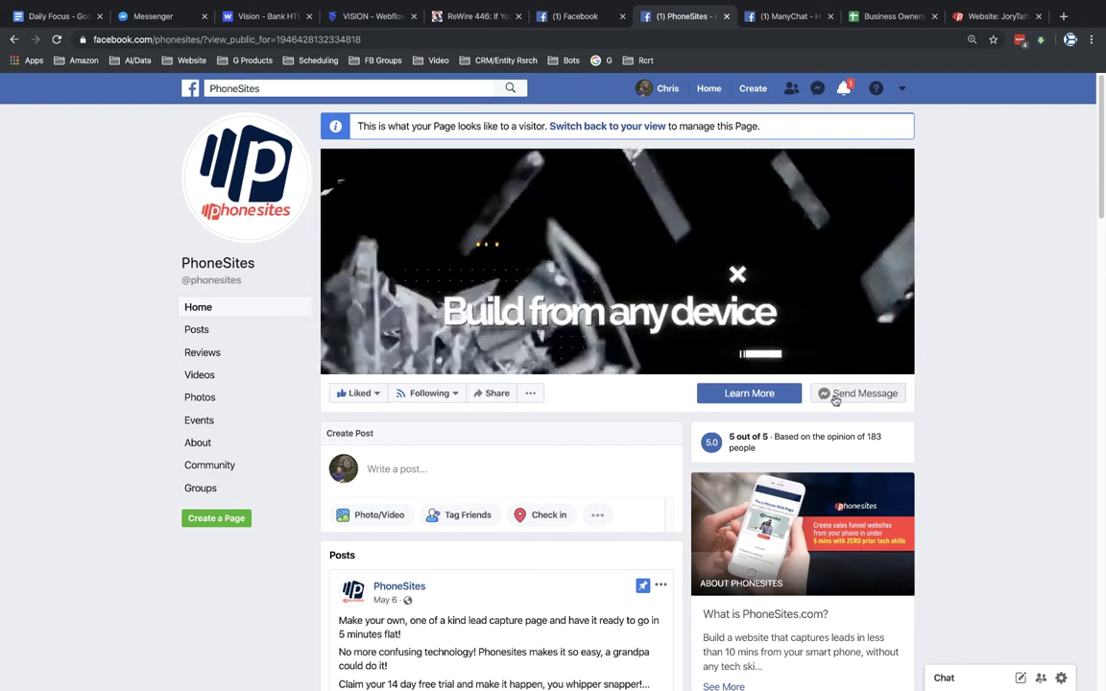
# Open the PhoneSites chat in full Messenger from the chat's options
pyautogui.click(835, 397)
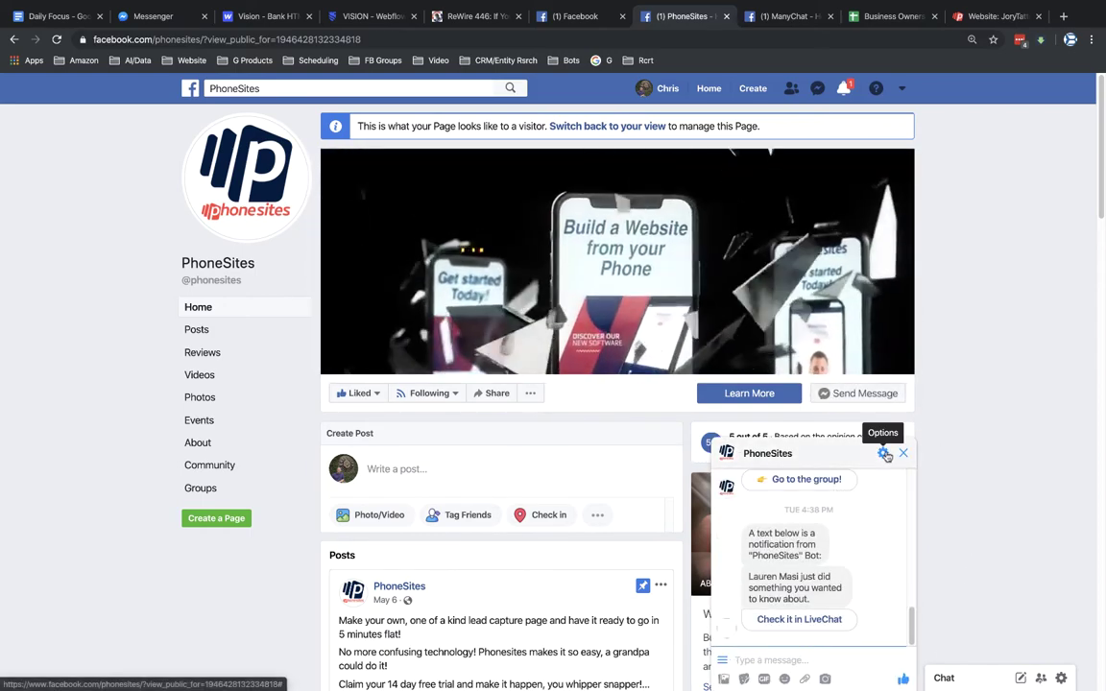
pyautogui.click(884, 455)
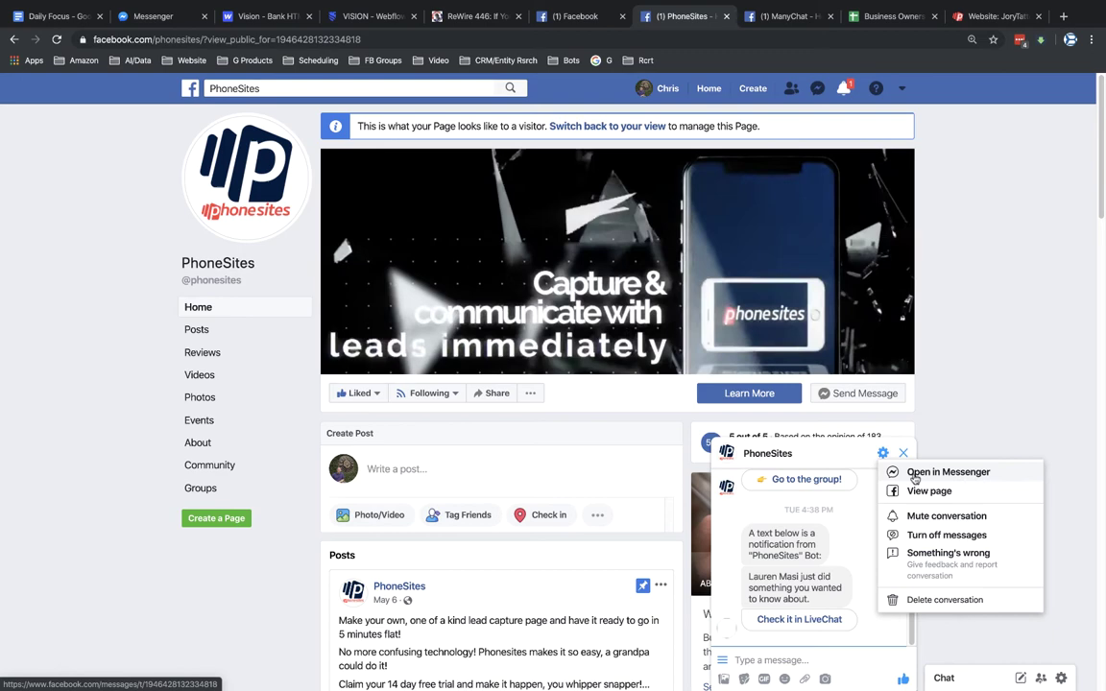
pyautogui.click(916, 473)
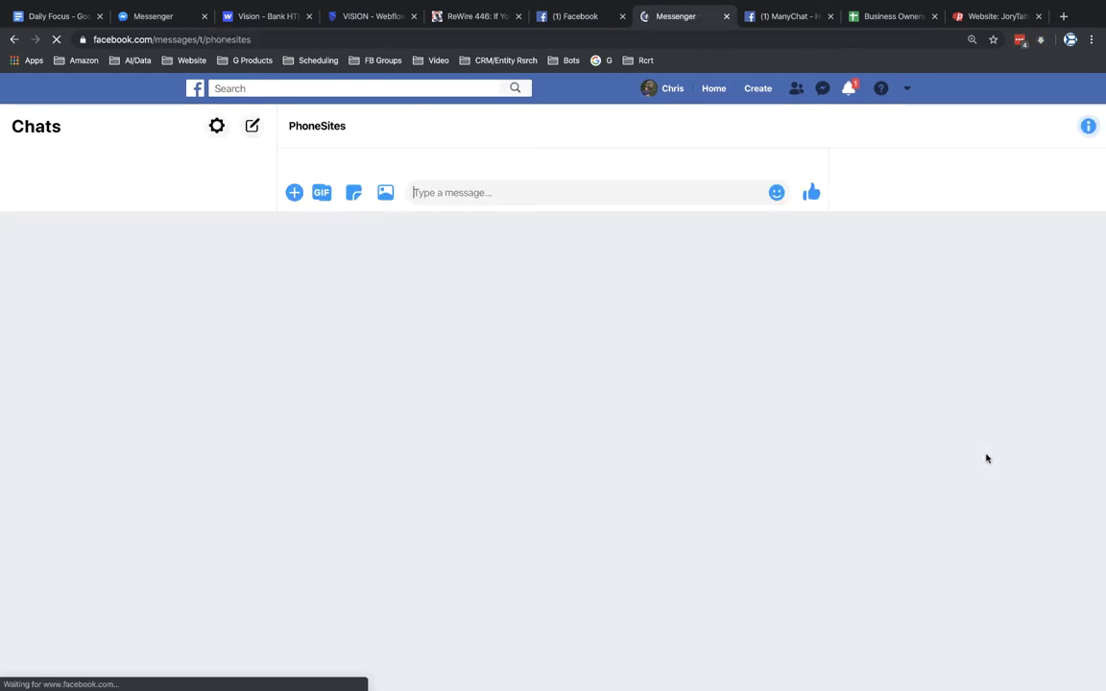
# Select the full conversation address facebook.com/messages/t/phonesites in the address bar
pyautogui.click(137, 39)
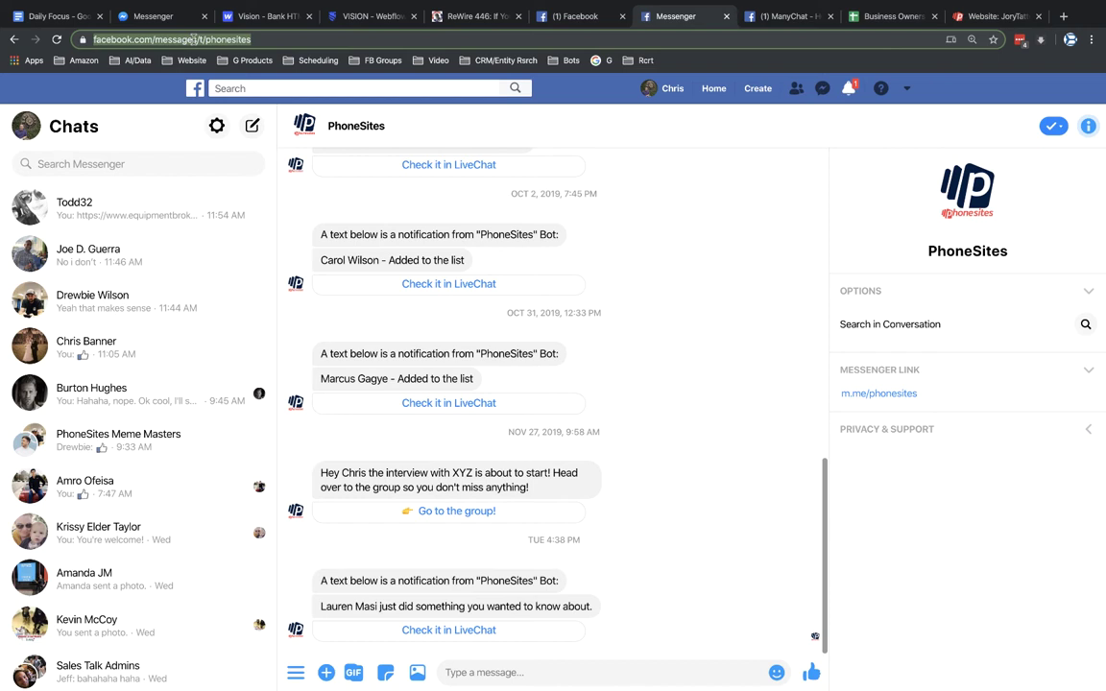
pyautogui.click(206, 39)
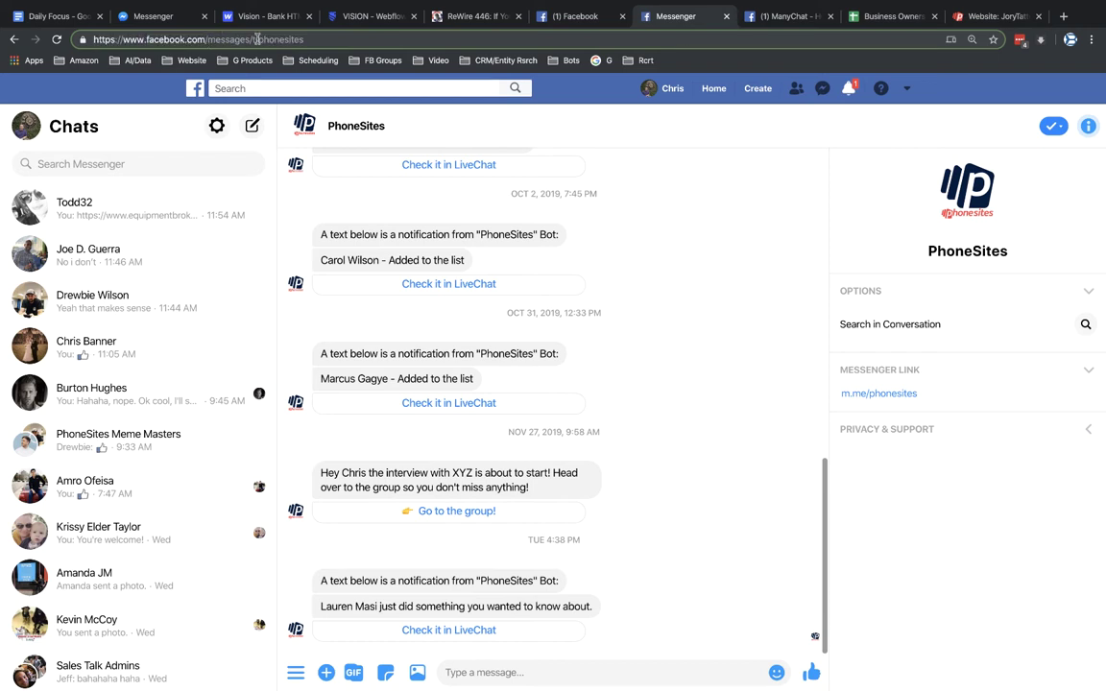
pyautogui.tripleClick(321, 39)
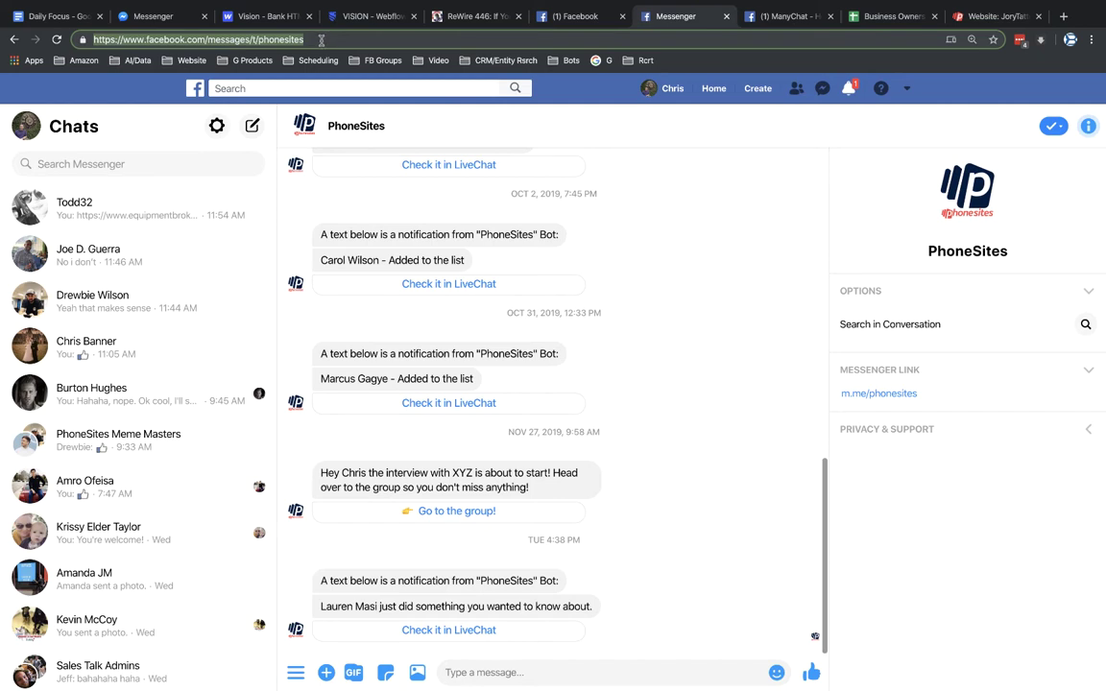
pyautogui.click(38, 39)
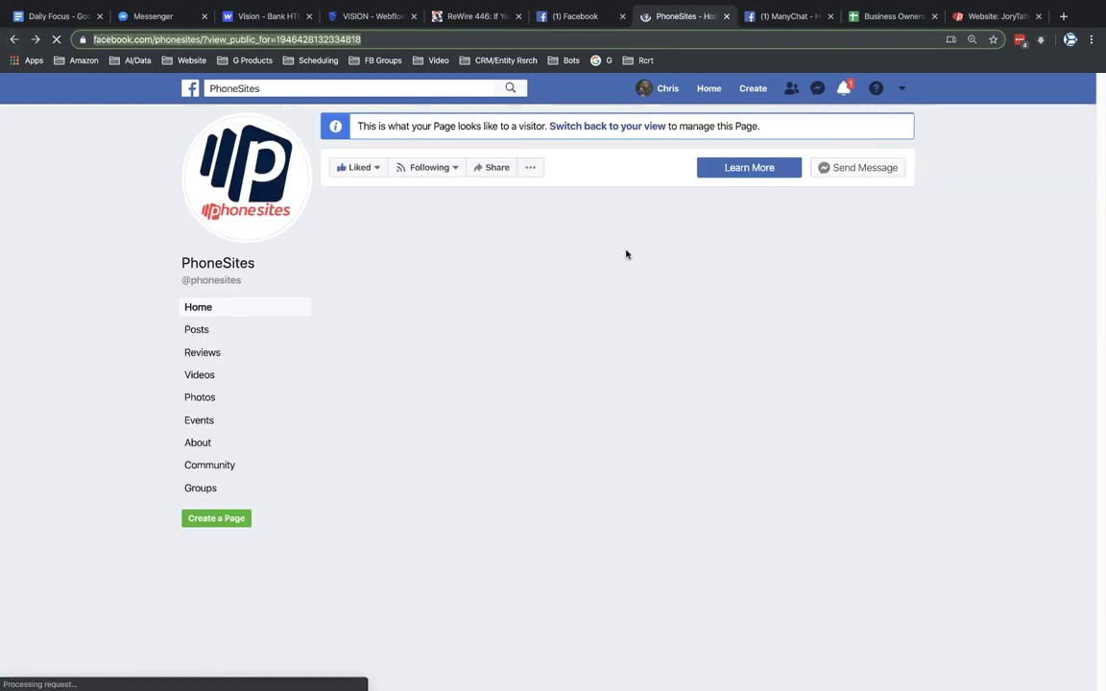
pyautogui.click(844, 390)
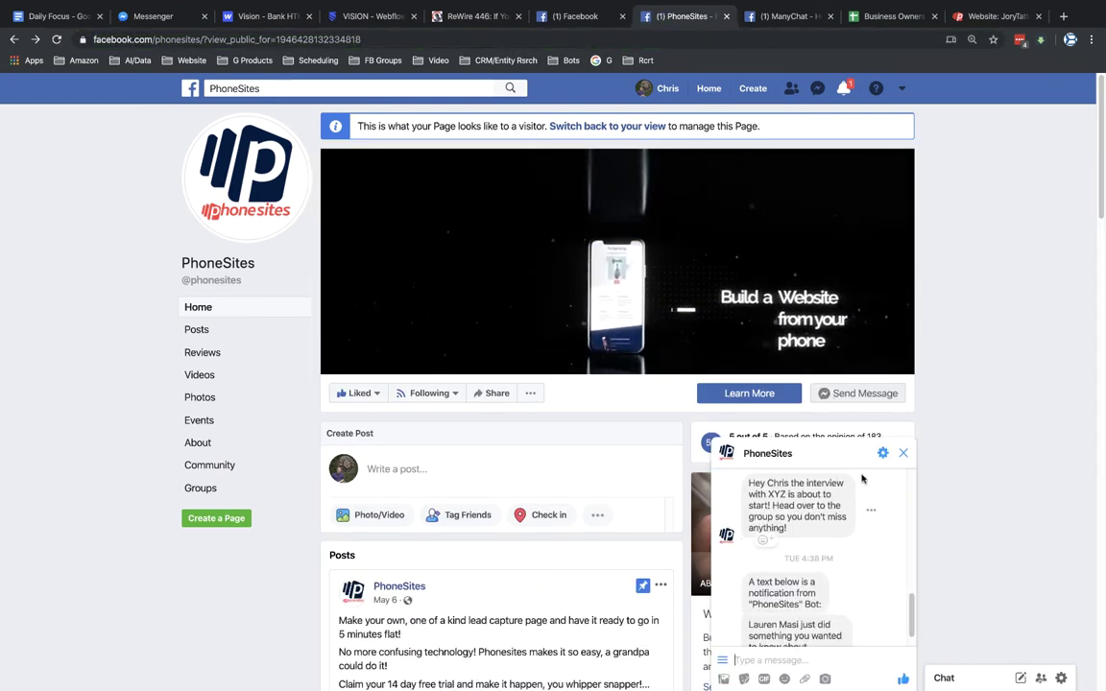
pyautogui.click(883, 455)
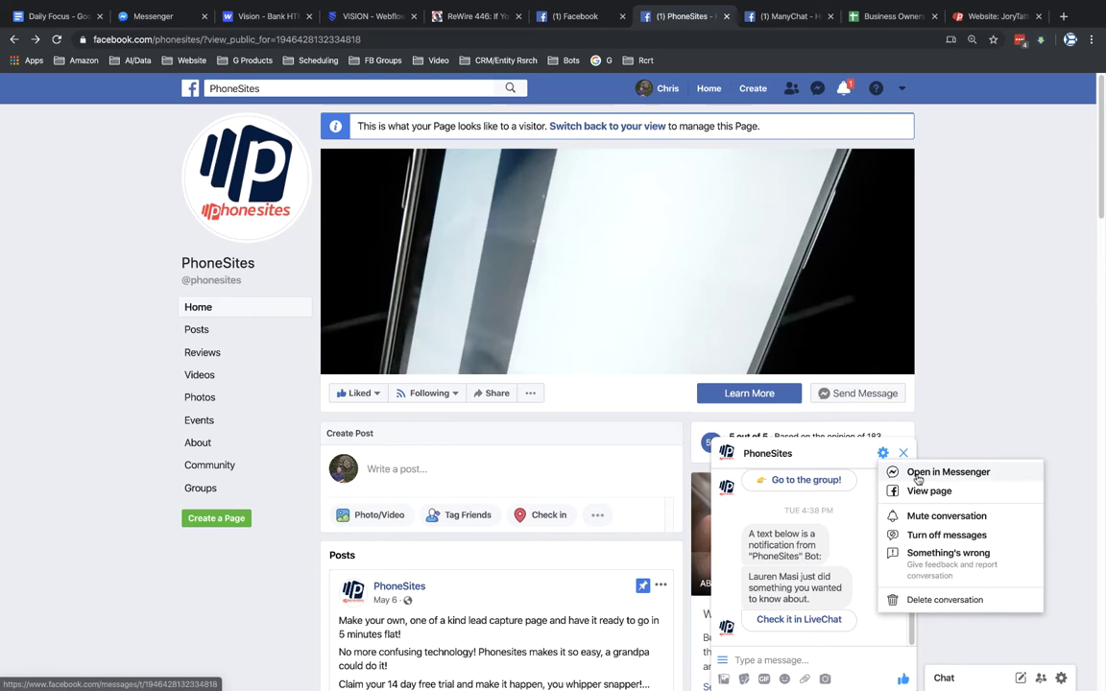
pyautogui.click(916, 474)
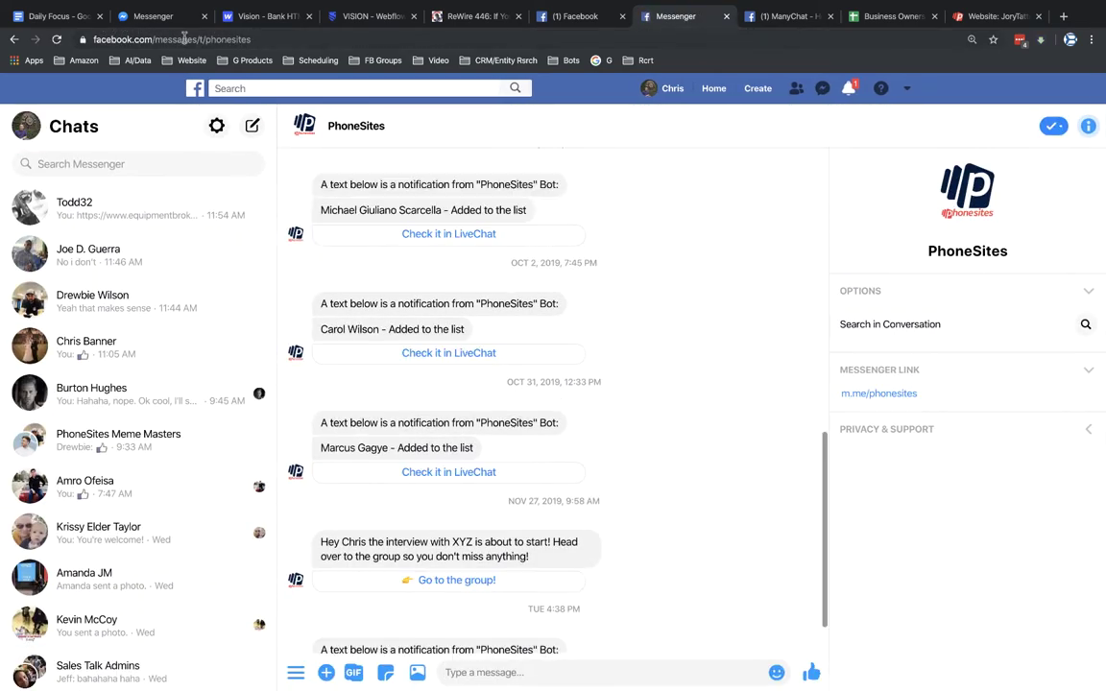
pyautogui.click(176, 38)
pyautogui.press('super+c')
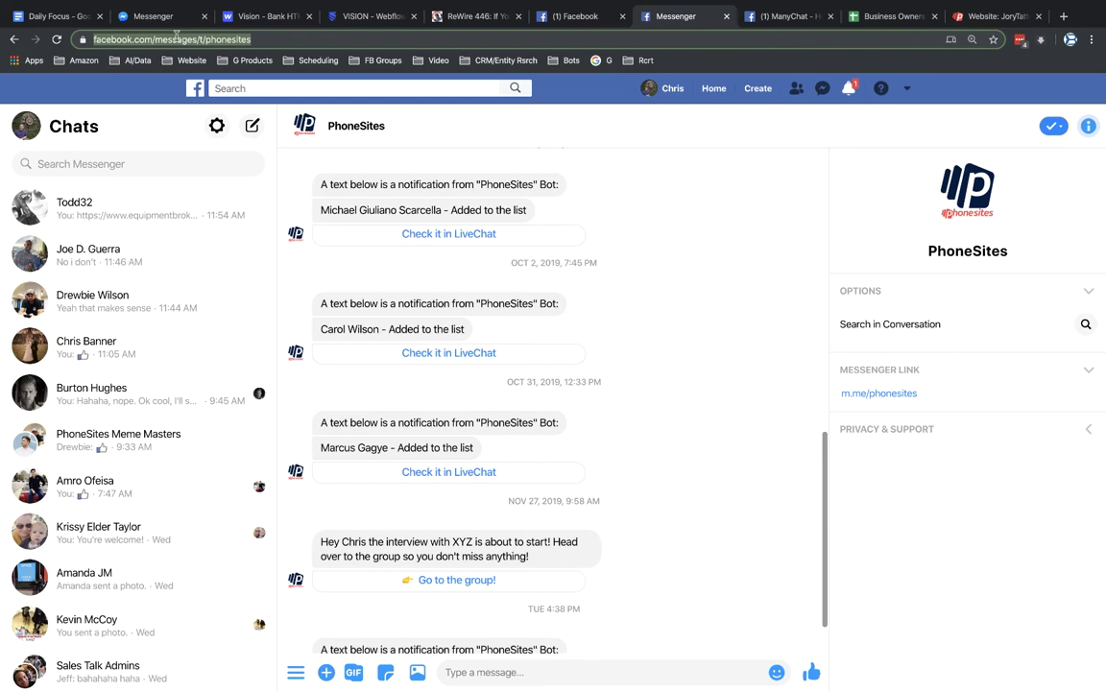
# Open the JoryTattoos thank-you page editor and scroll down to the Add Block area
pyautogui.click(992, 17)
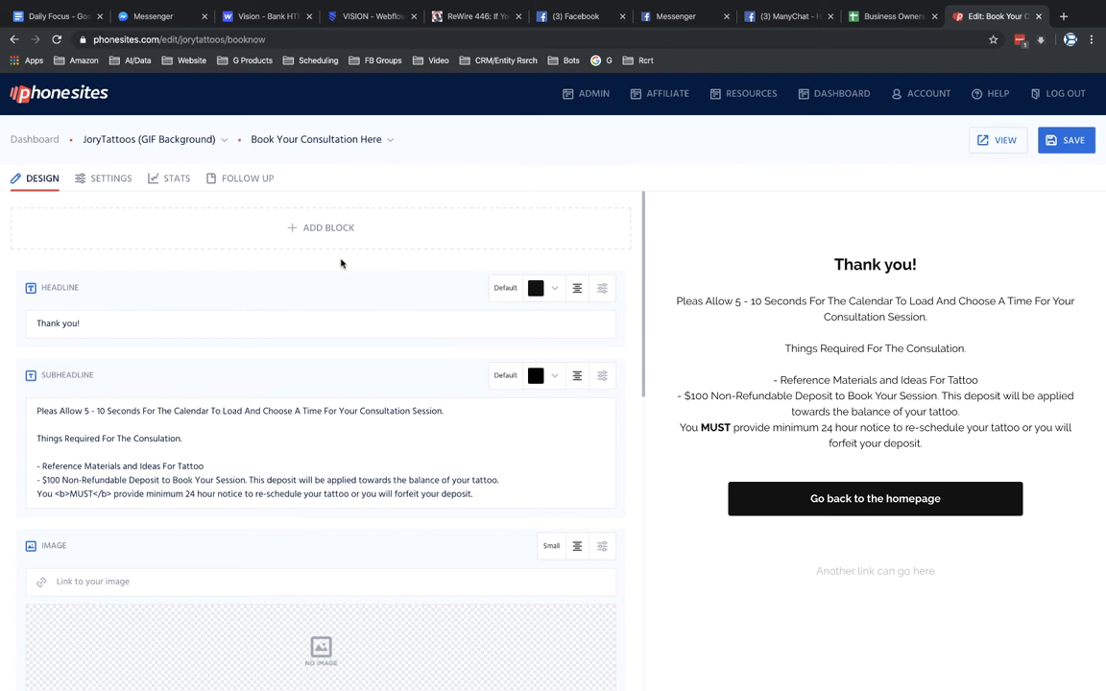
pyautogui.scroll(-10, 341, 263)
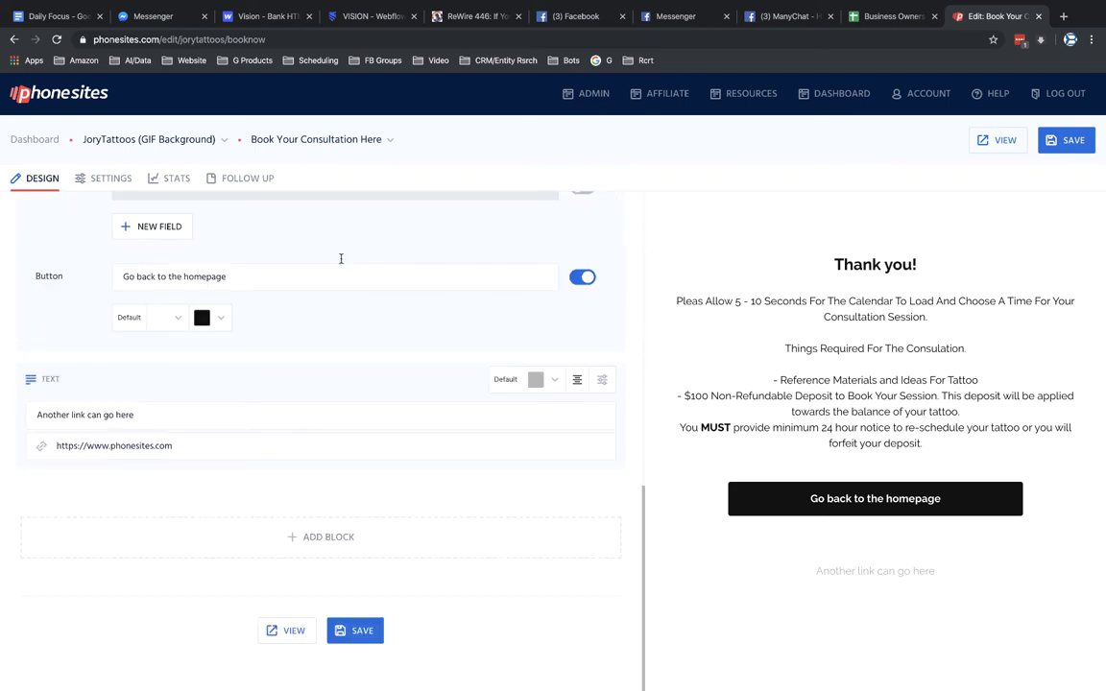
# Add a 'Click Here to Message Me' button linking to facebook.com/messages/t/phonesites and save
pyautogui.click(314, 539)
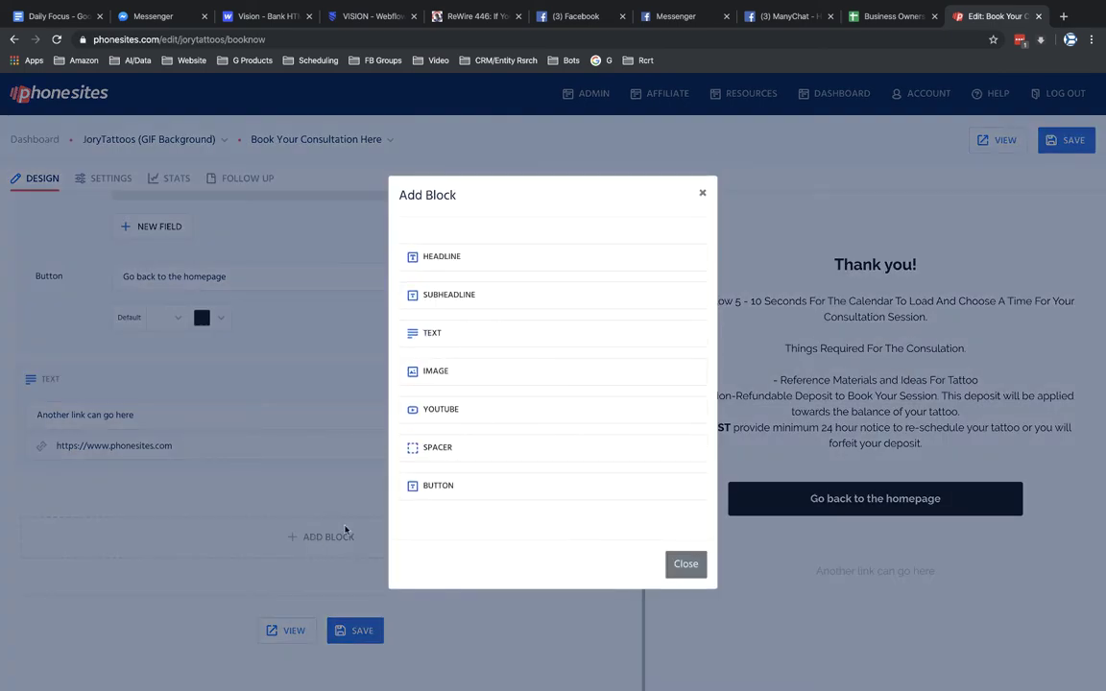
pyautogui.click(414, 485)
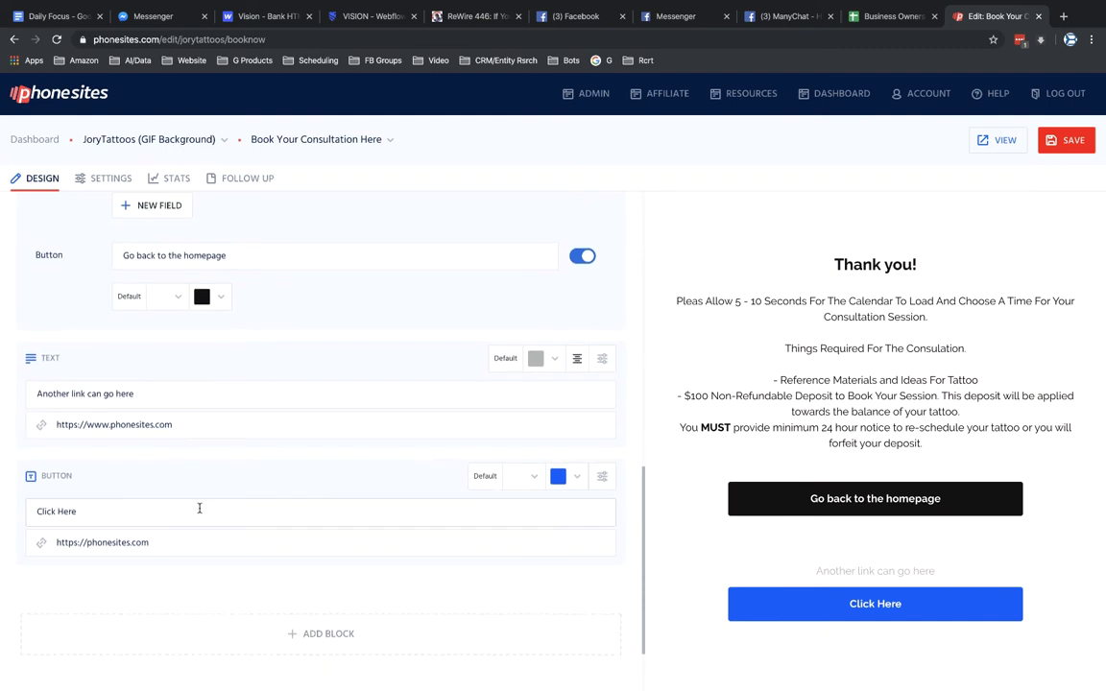
pyautogui.click(135, 511)
pyautogui.write('to Mes')
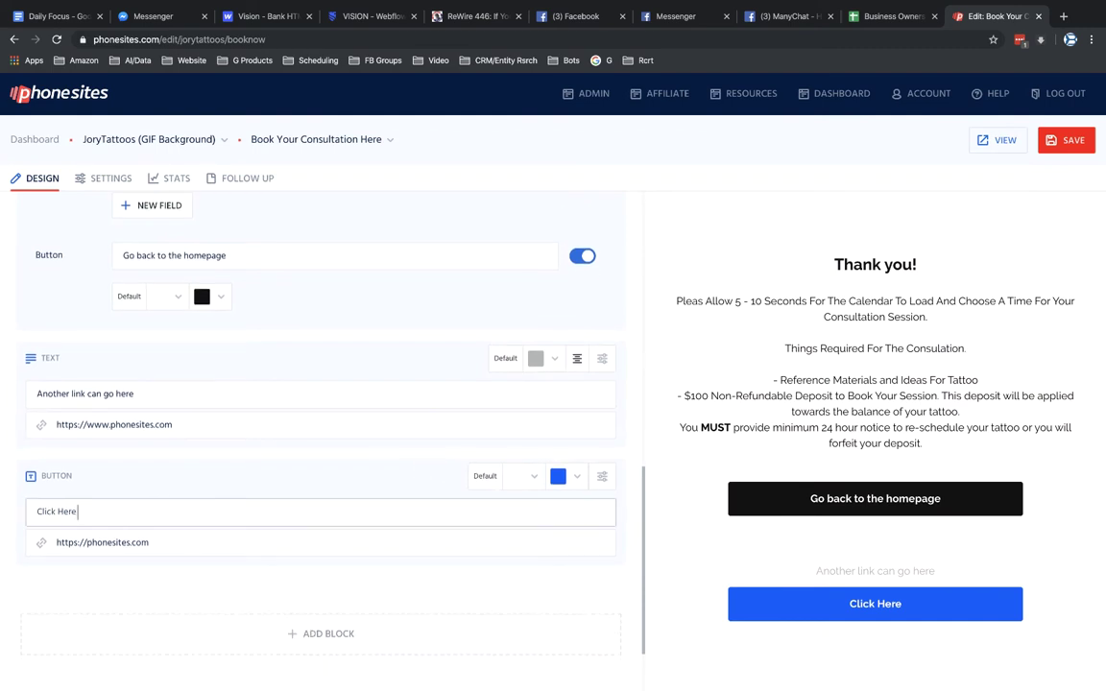
pyautogui.write('sage Me')
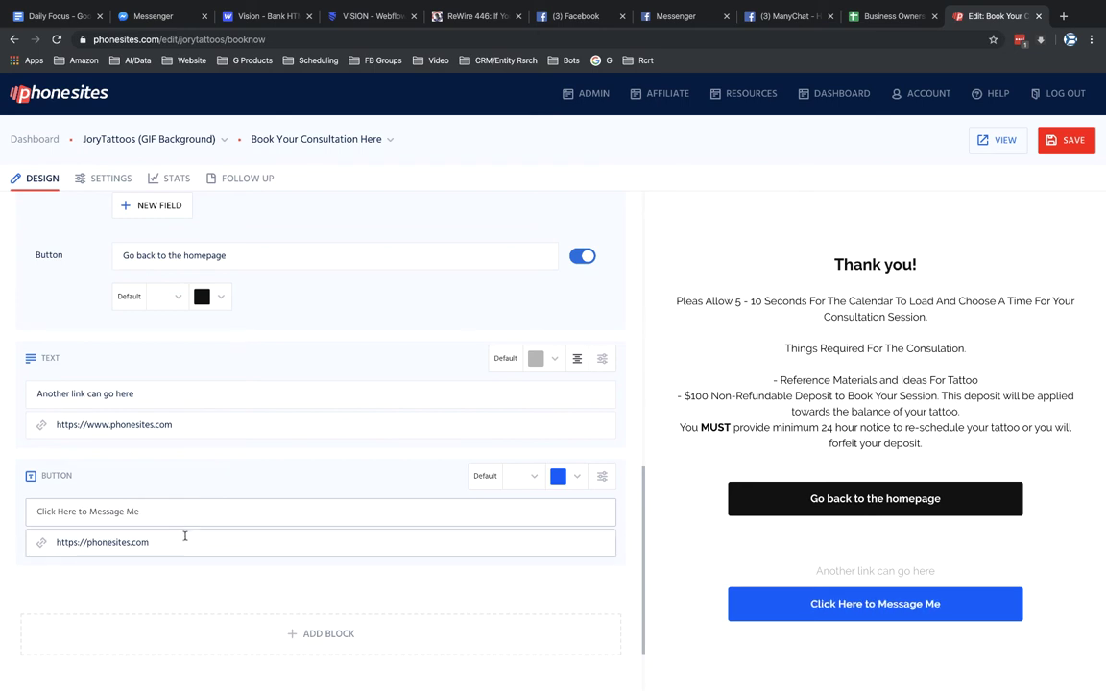
pyautogui.press('Tab')
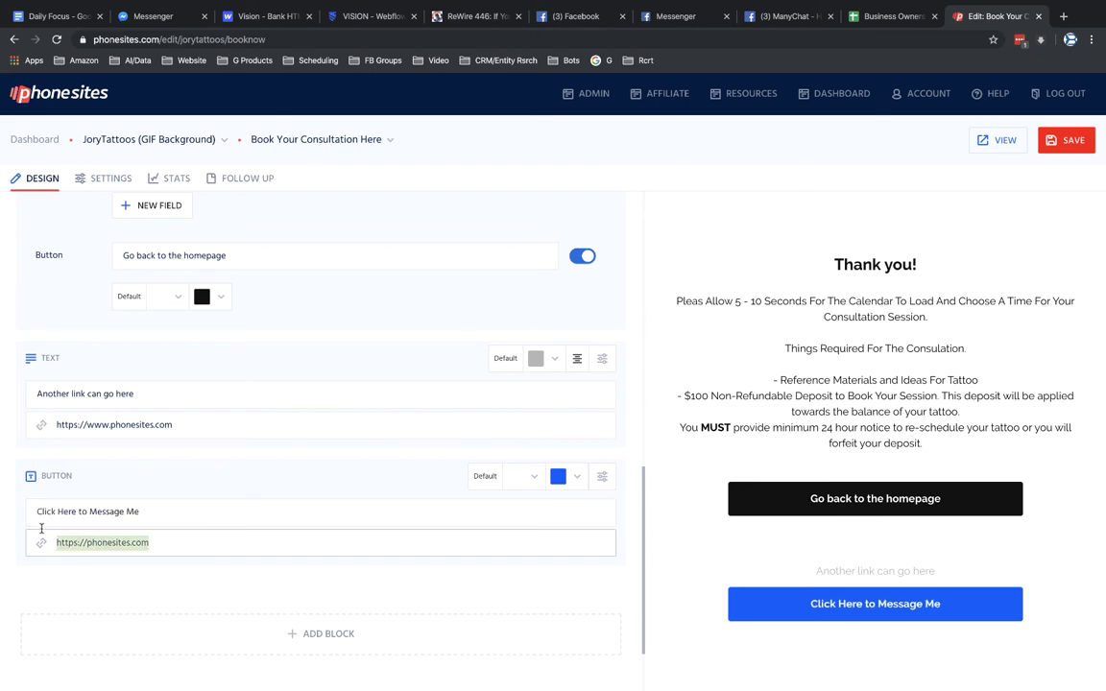
pyautogui.press('super+v')
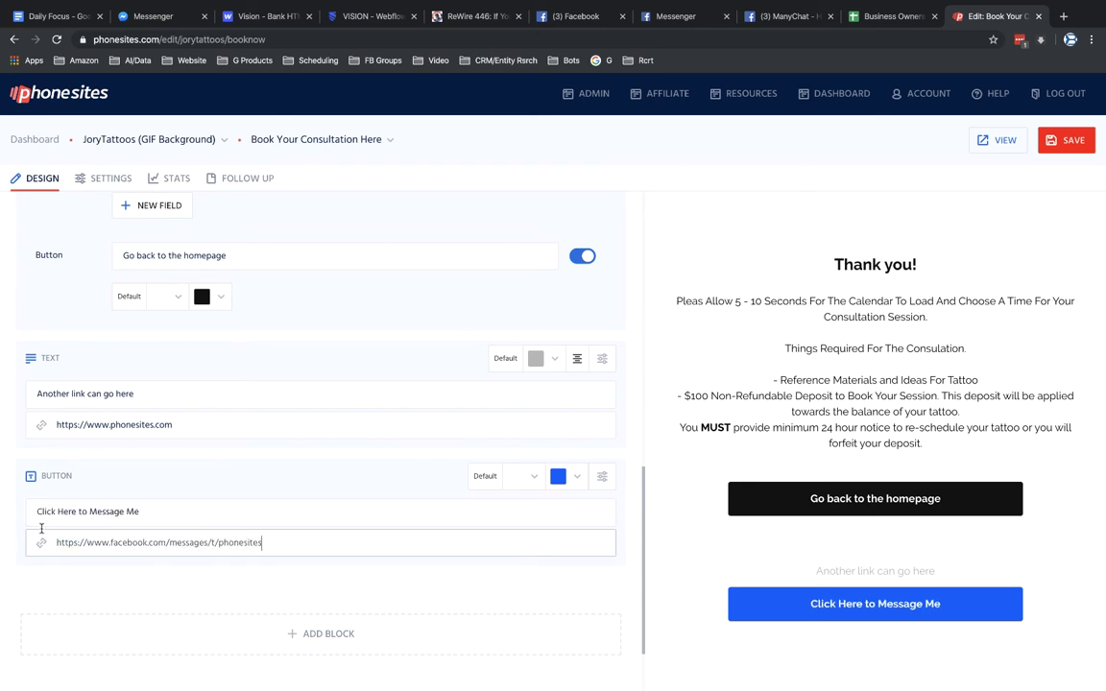
pyautogui.click(1077, 140)
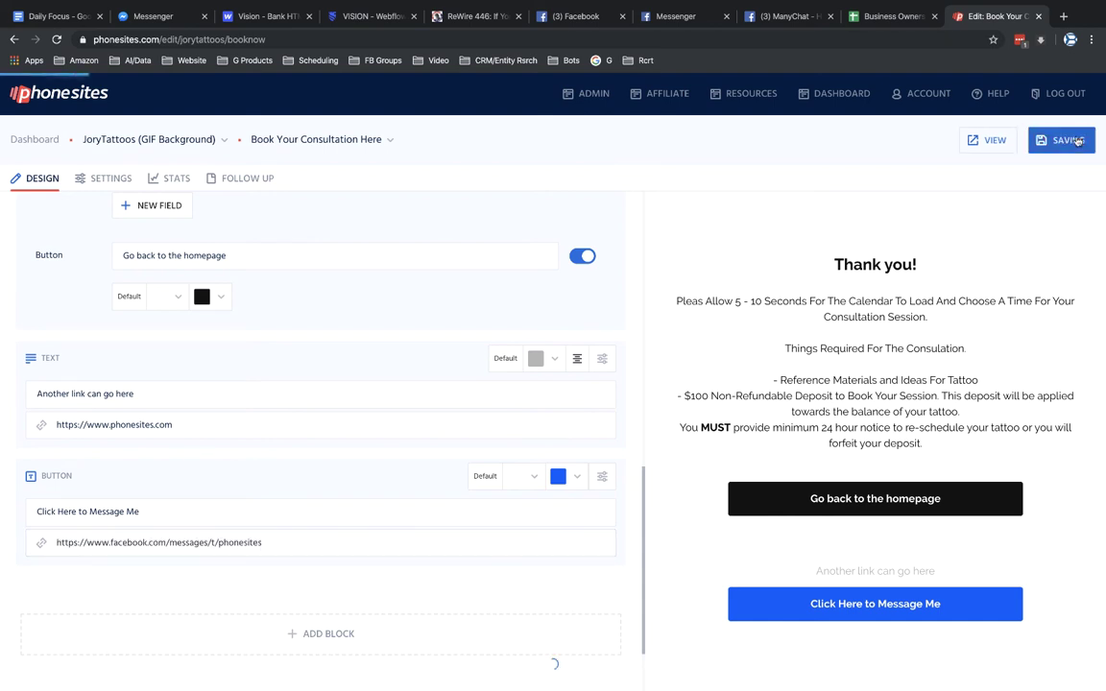
# Make the message button black, switch off 'Go back to the homepage', and save
pyautogui.click(570, 484)
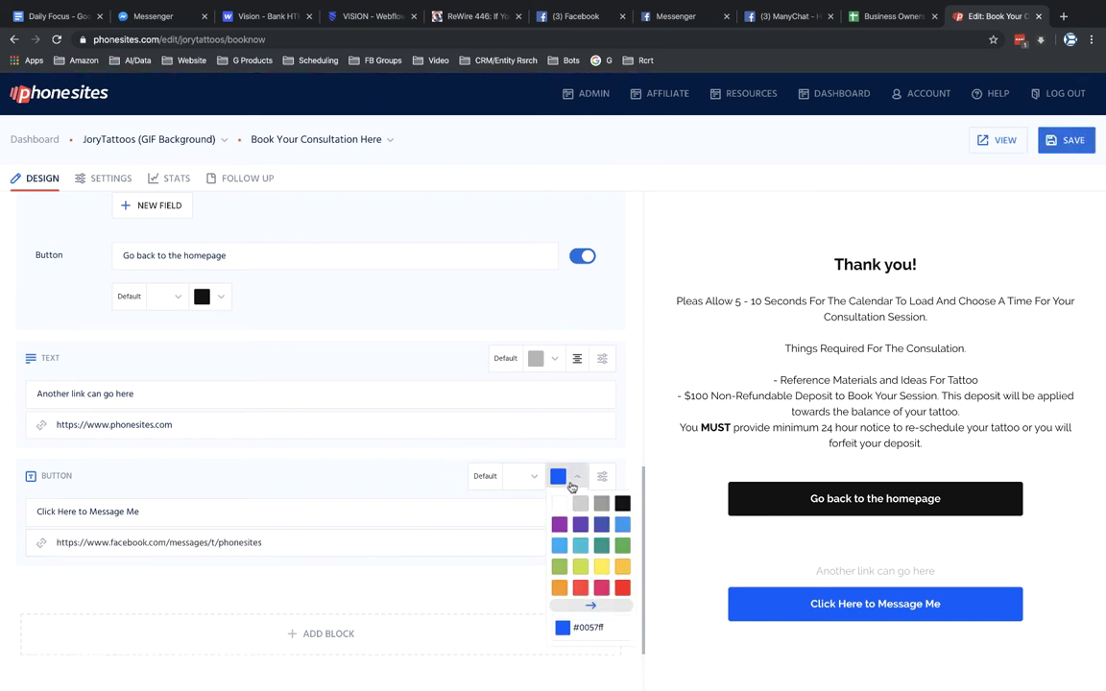
pyautogui.click(623, 503)
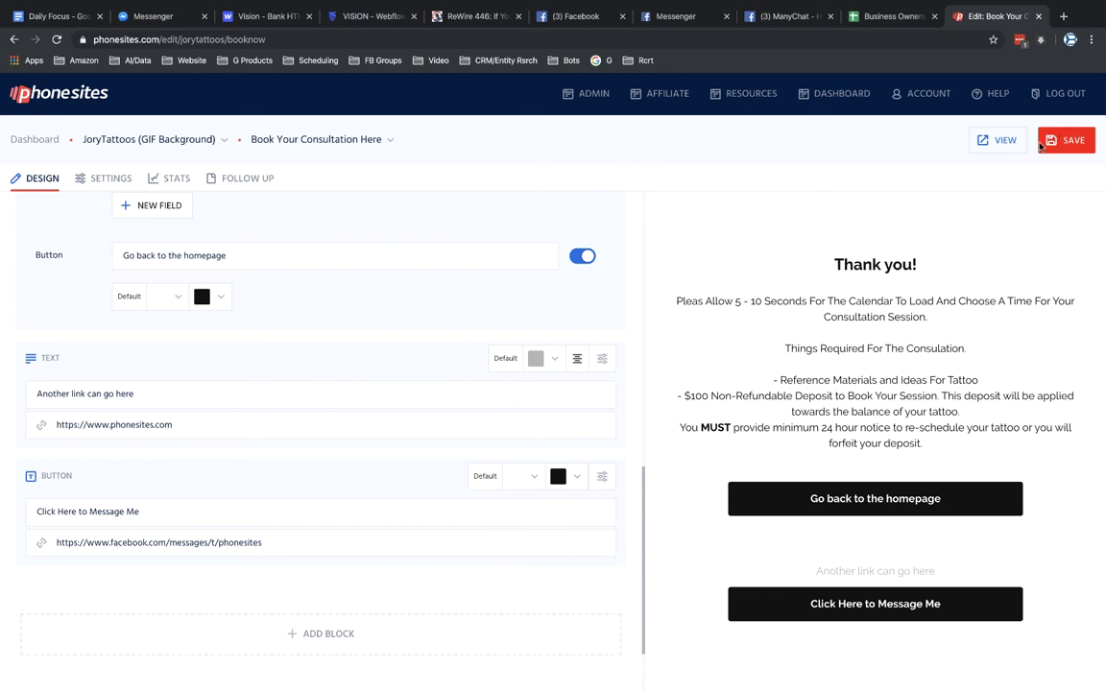
pyautogui.scroll(1, 432, 365)
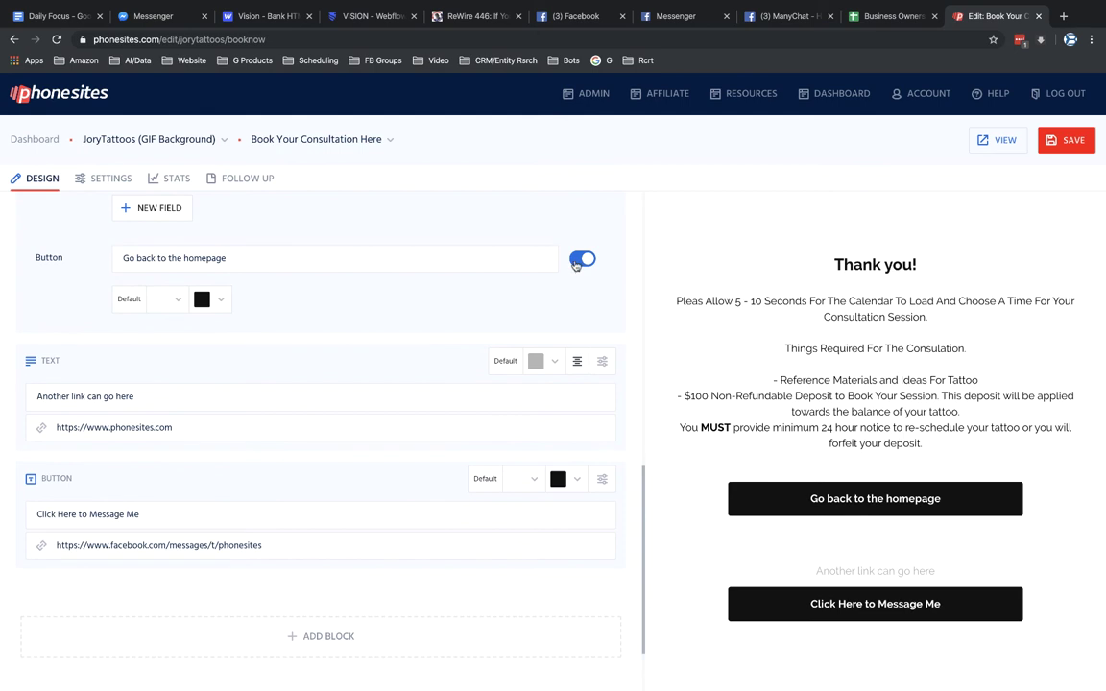
pyautogui.click(582, 258)
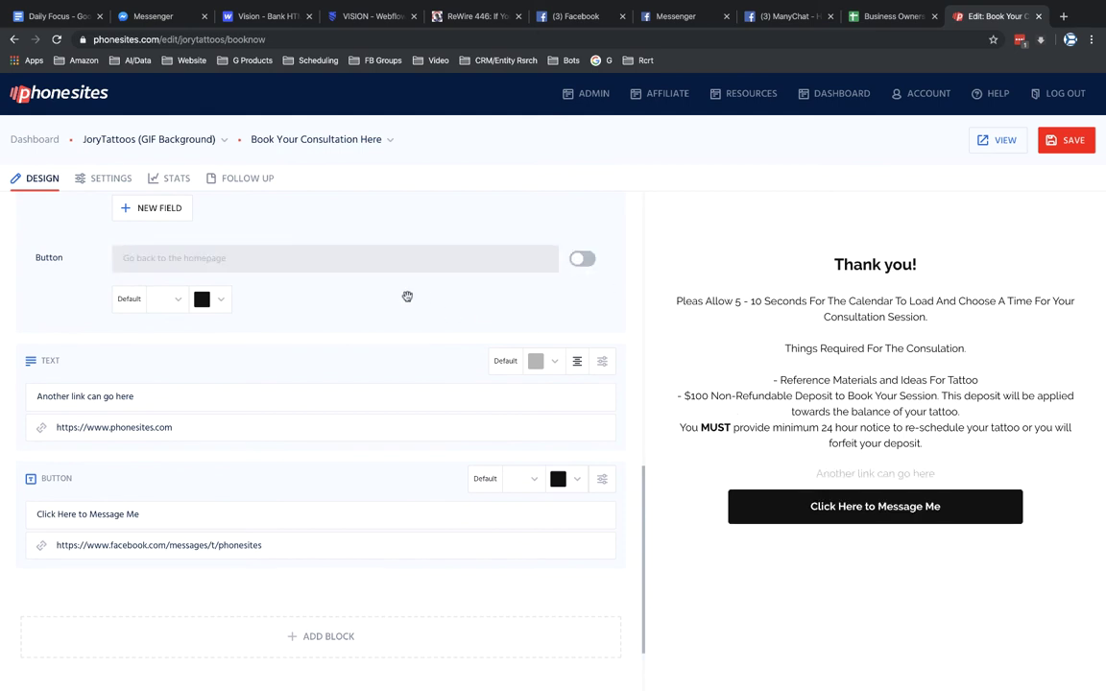
pyautogui.scroll(4, 407, 294)
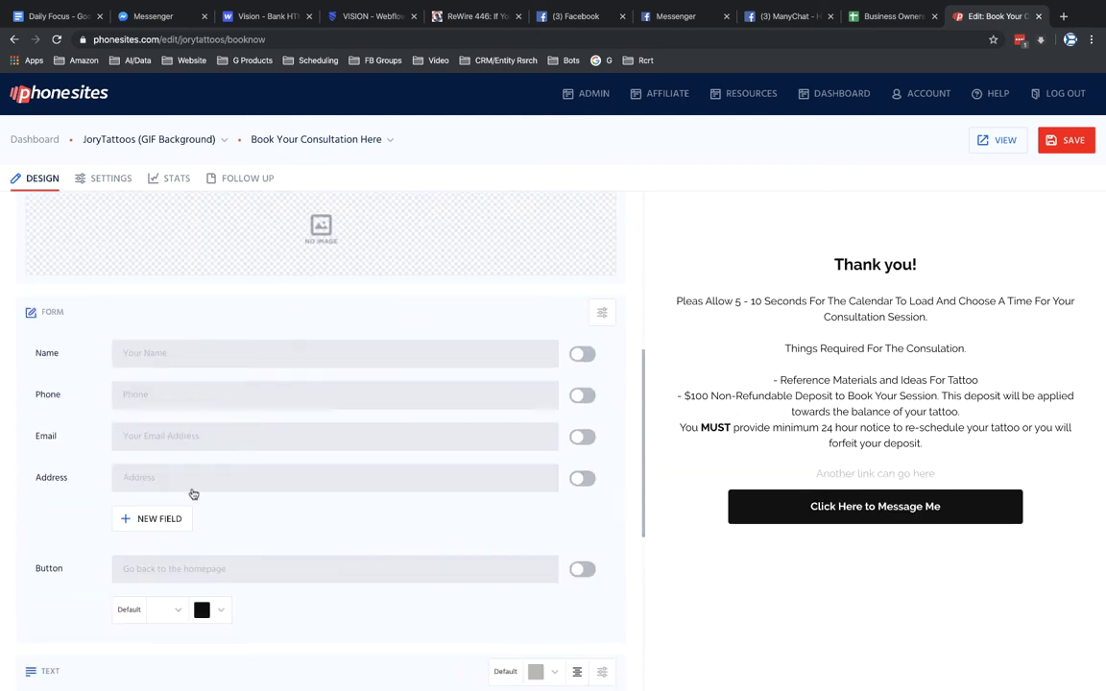
pyautogui.click(1066, 140)
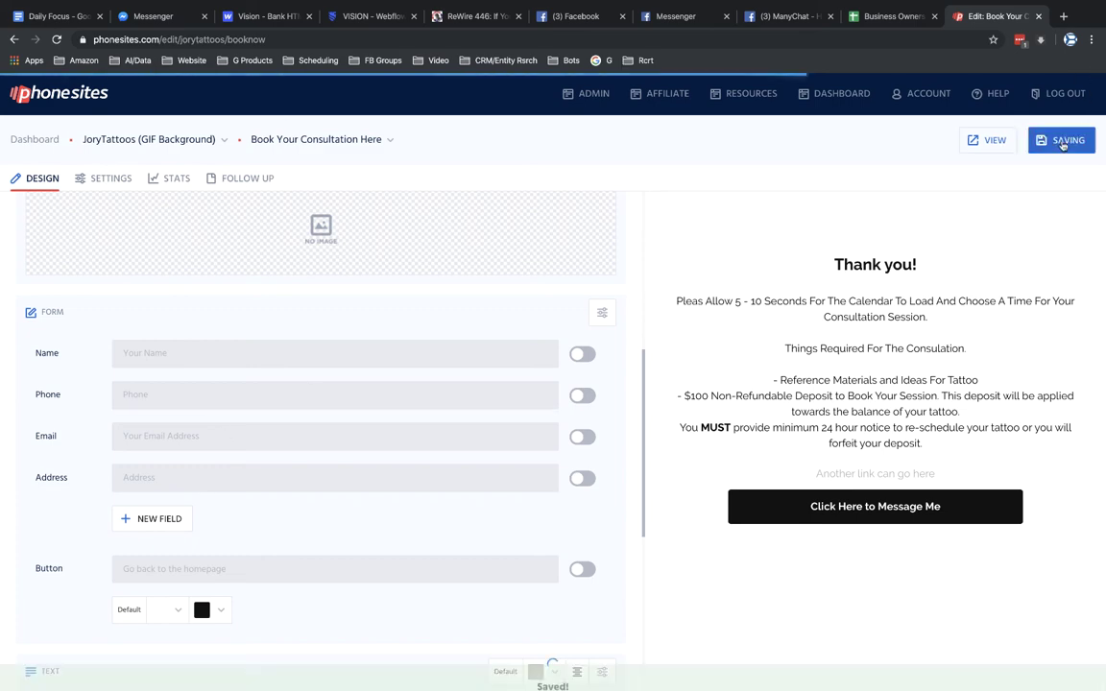
# Open the live thank-you page in a new tab and switch to it
pyautogui.click(998, 140)
pyautogui.click(982, 23)
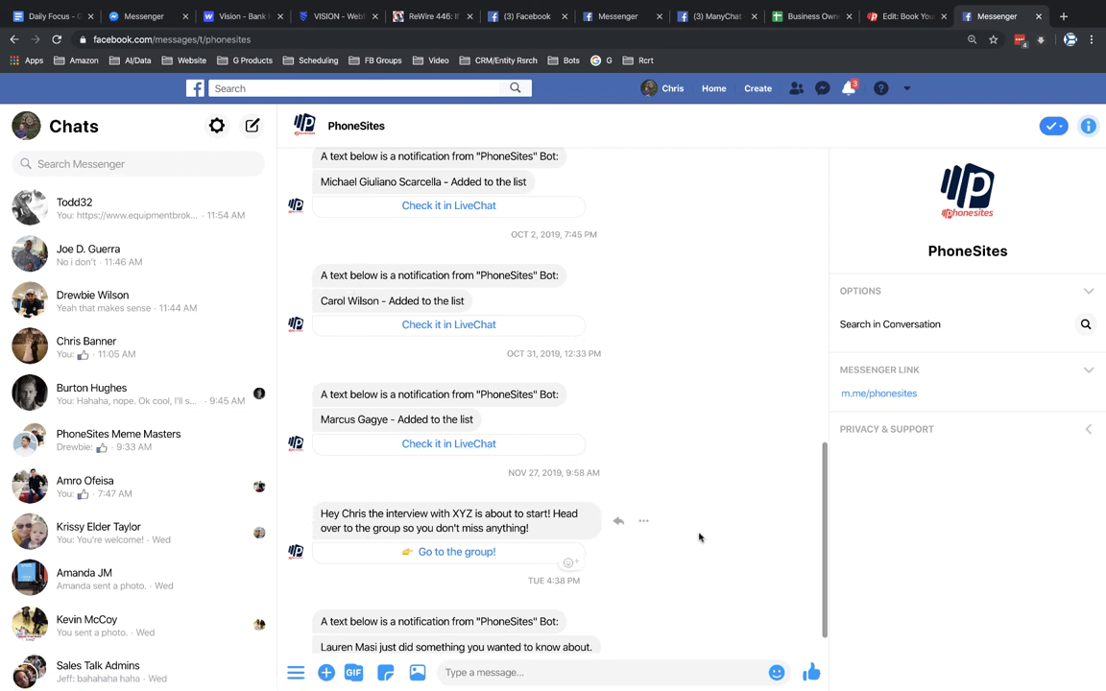
# Send PhoneSites the message 'What hours are you available?' in Messenger
pyautogui.scroll(-1, 700, 538)
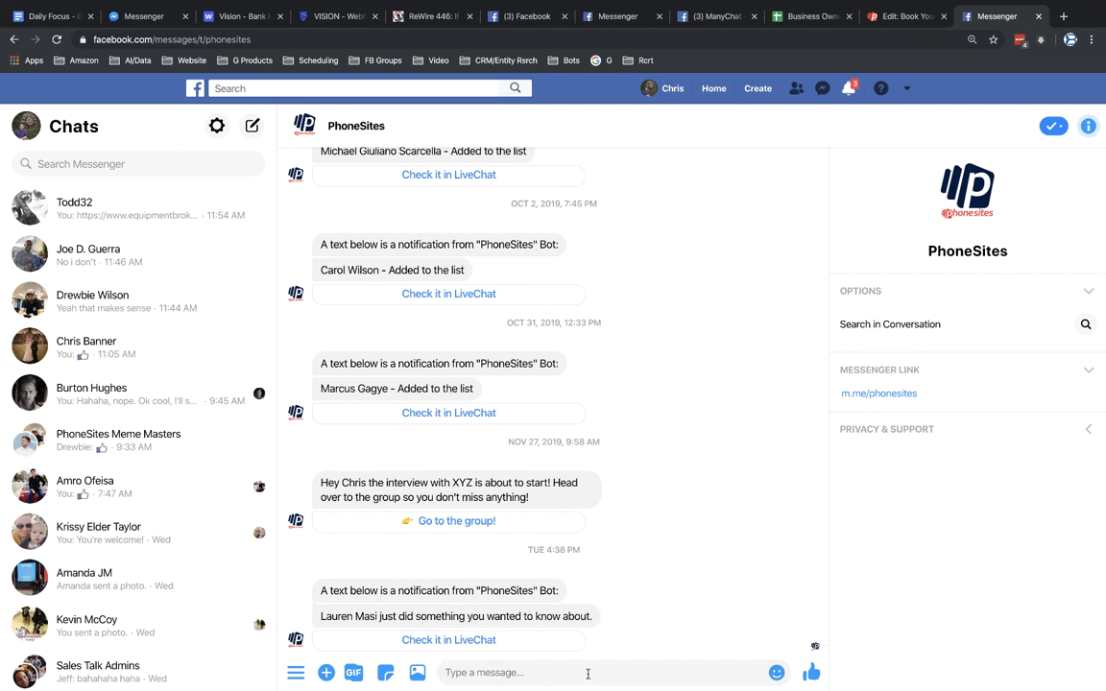
pyautogui.write('W')
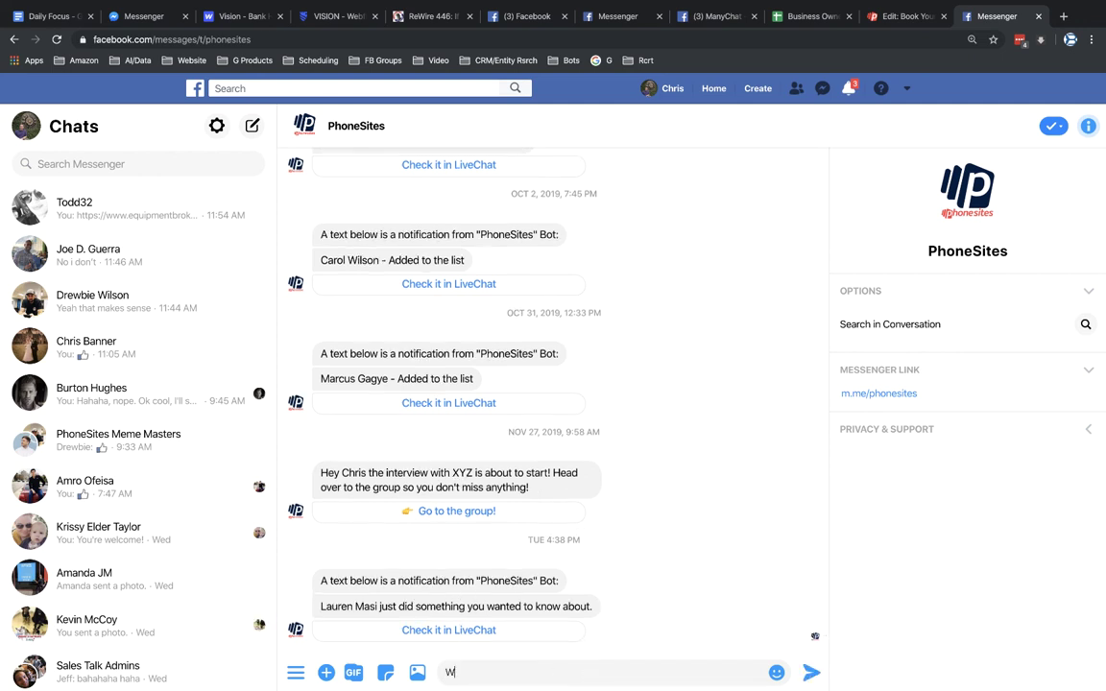
pyautogui.write('hat hours are you available?')
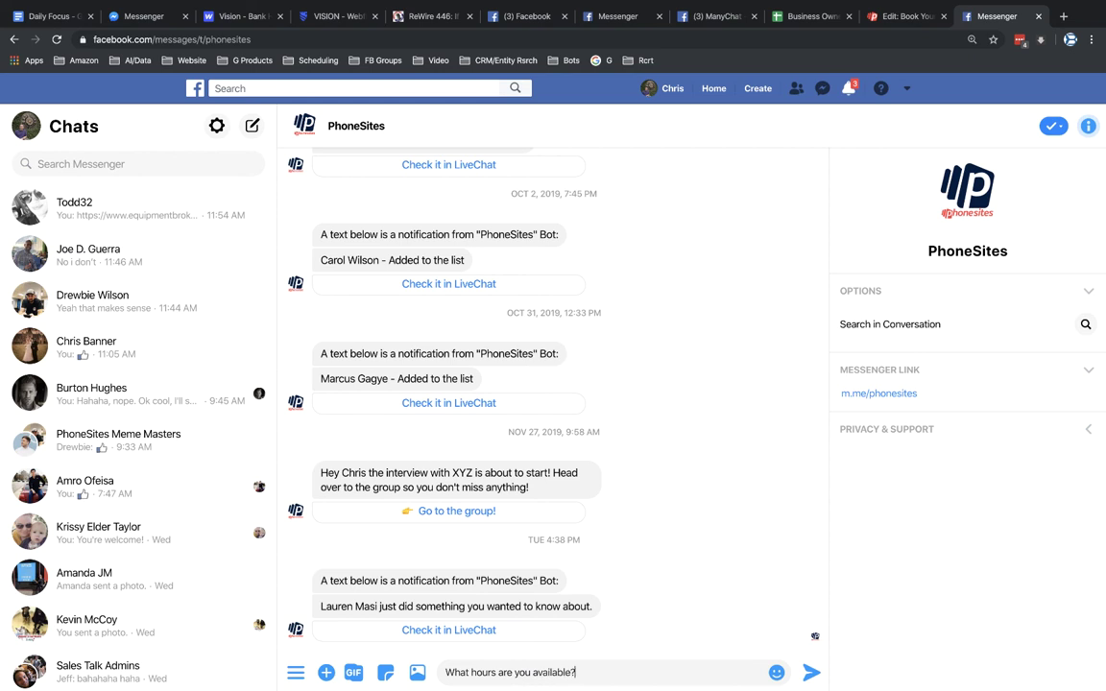
pyautogui.press('Return')
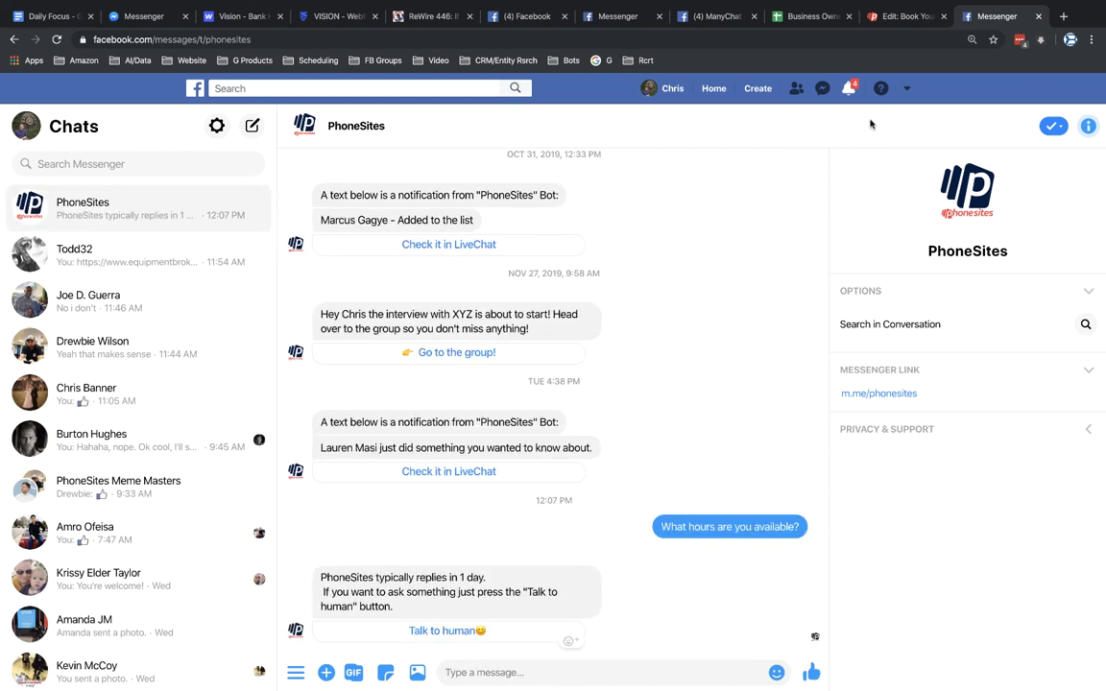